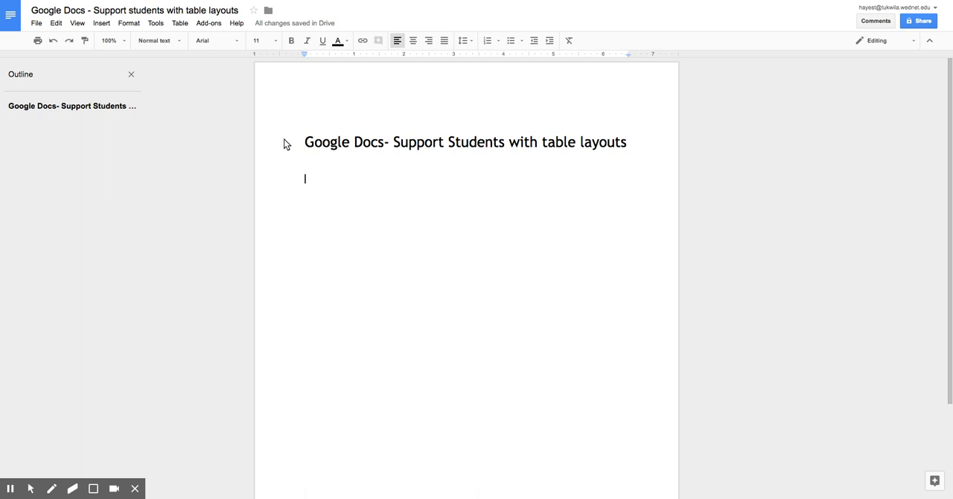
{"action": "type", "text": "Classroom"}
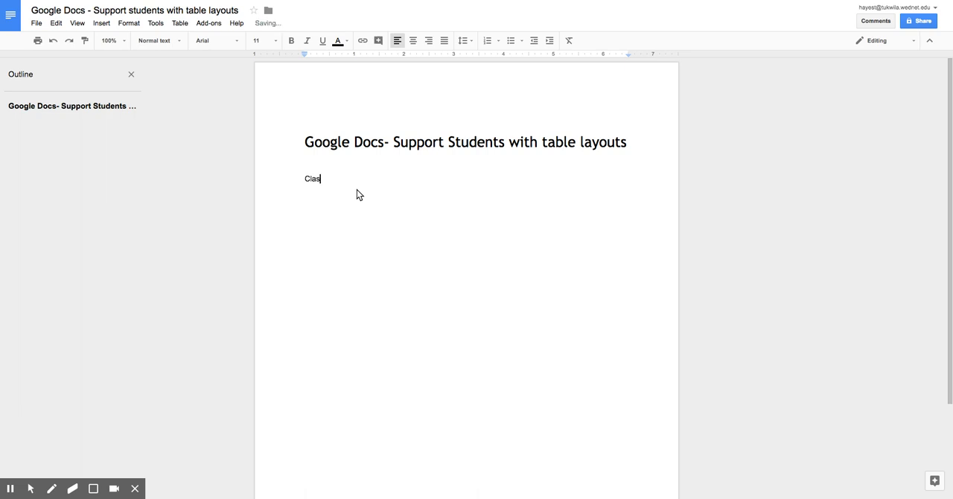
{"action": "key", "text": "Return"}
{"action": "type", "text": "Share to the class"}
{"action": "key", "text": "BackSpace"}
{"action": "key", "text": "BackSpace"}
{"action": "key", "text": "BackSpace"}
{"action": "key", "text": "BackSpace"}
{"action": "key", "text": "BackSpace"}
{"action": "key", "text": "BackSpace"}
{"action": "key", "text": "BackSpace"}
{"action": "key", "text": "BackSpace"}
{"action": "key", "text": "BackSpace"}
{"action": "key", "text": "BackSpace"}
{"action": "key", "text": "BackSpace"}
{"action": "key", "text": "BackSpace"}
{"action": "key", "text": "BackSpace"}
{"action": "key", "text": "BackSpace"}
{"action": "key", "text": "BackSpace"}
{"action": "key", "text": "BackSpace"}
{"action": "key", "text": "BackSpace"}
{"action": "key", "text": "BackSpace"}
{"action": "key", "text": "BackSpace"}
{"action": "key", "text": "BackSpace"}
{"action": "key", "text": "BackSpace"}
{"action": "key", "text": "BackSpace"}
{"action": "key", "text": "BackSpace"}
{"action": "key", "text": "BackSpace"}
{"action": "key", "text": "BackSpace"}
{"action": "key", "text": "BackSpace"}
{"action": "key", "text": "BackSpace"}
{"action": "key", "text": "BackSpace"}
{"action": "key", "text": "BackSpace"}
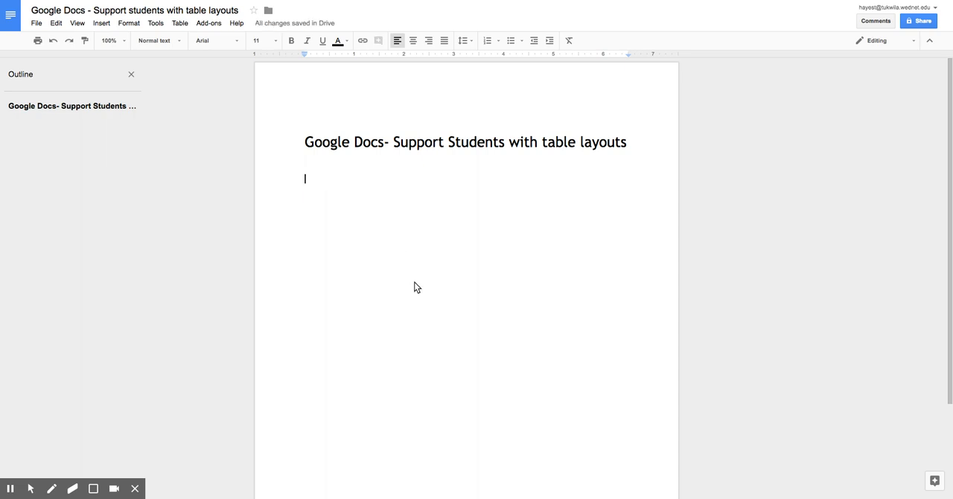
Delete the whole document content, undo the deletion, and place the cursor below the title
{"action": "key", "text": "ctrl+a"}
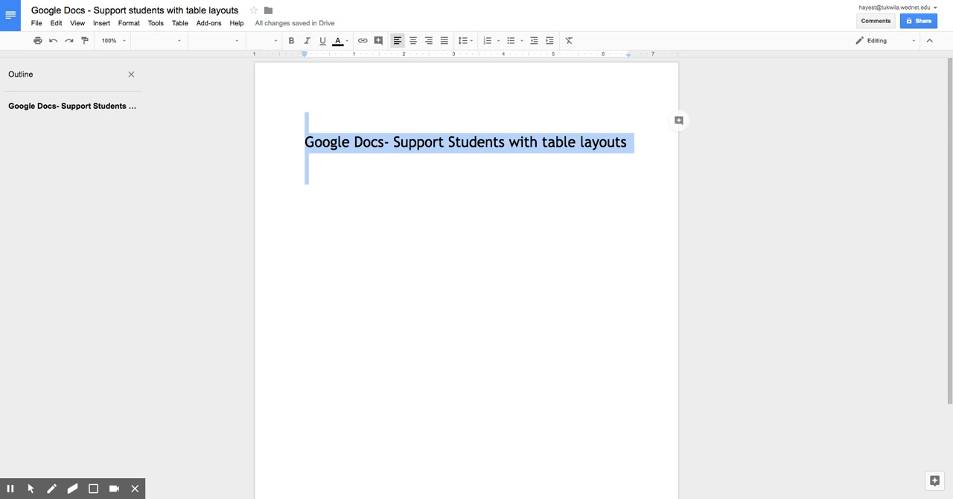
{"action": "key", "text": "BackSpace"}
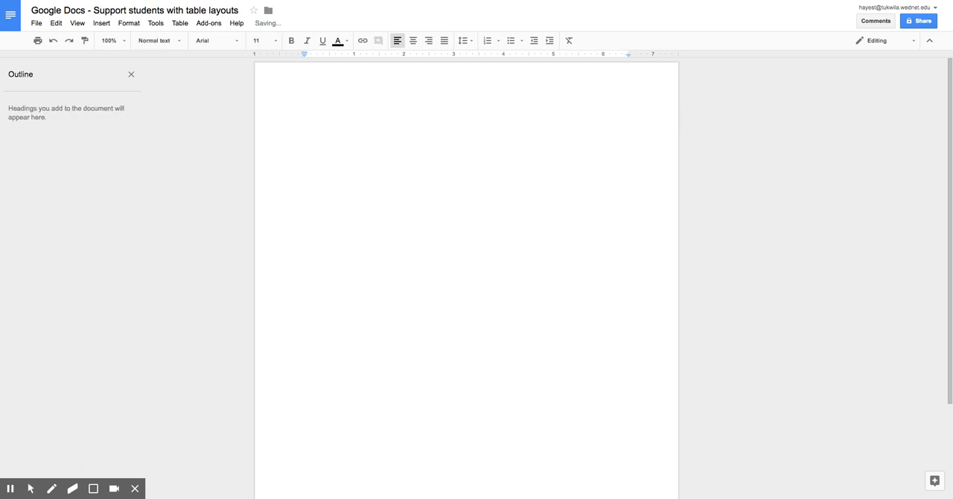
{"action": "key", "text": "ctrl+z"}
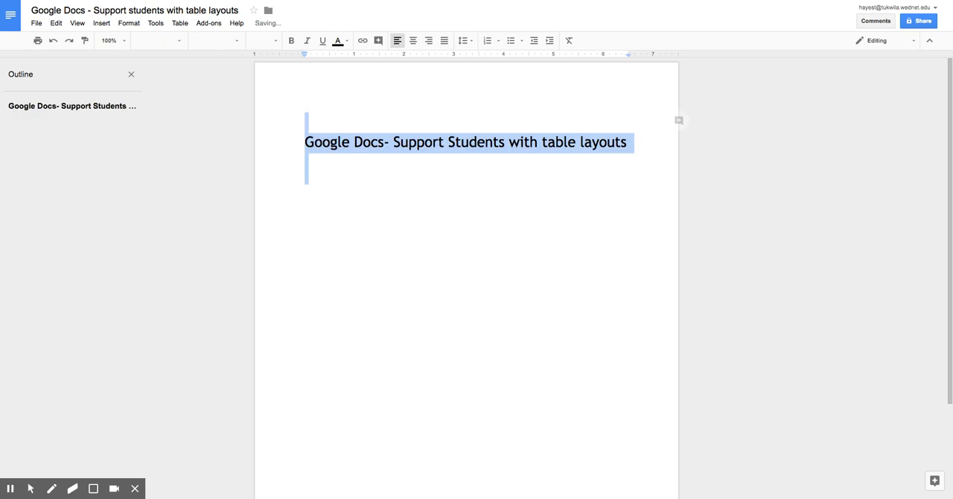
{"action": "left_click", "coordinate": [344, 263]}
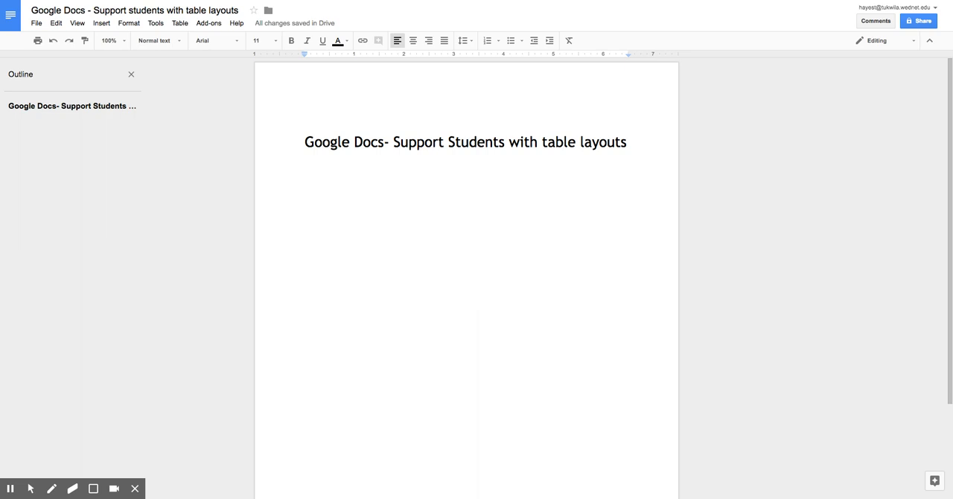
Try out a fill-in line below the title, replacing "Forms _____" with "Name: _____"
{"action": "type", "text": "Forms _____"}
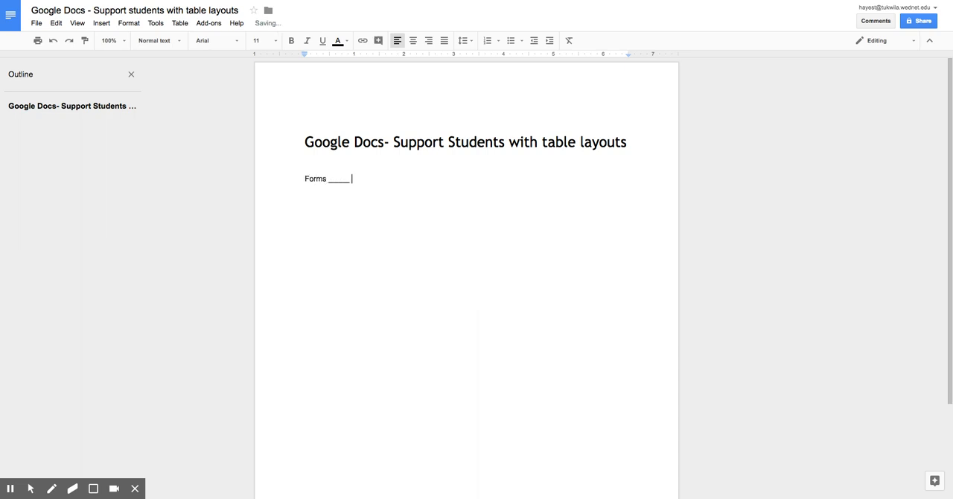
{"action": "key", "text": "ctrl+z"}
{"action": "type", "text": "Name: _____"}
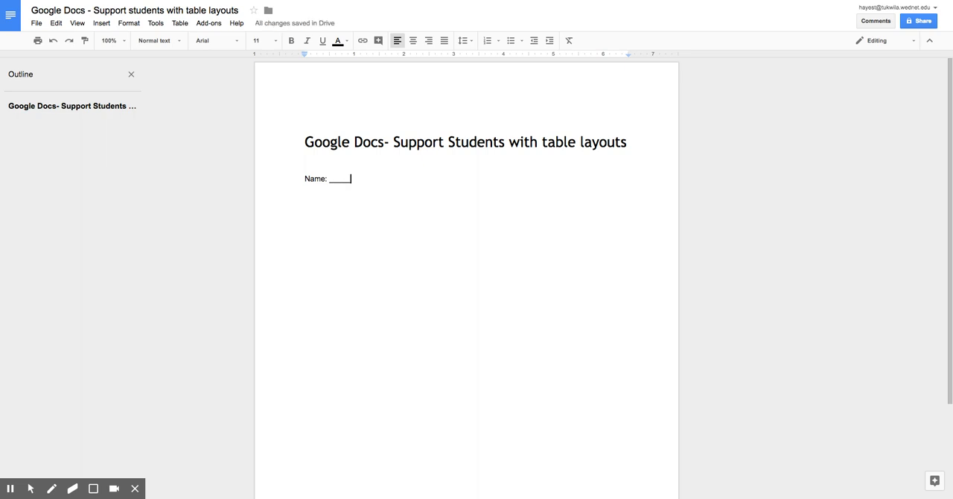
{"action": "key", "text": "ctrl+f"}
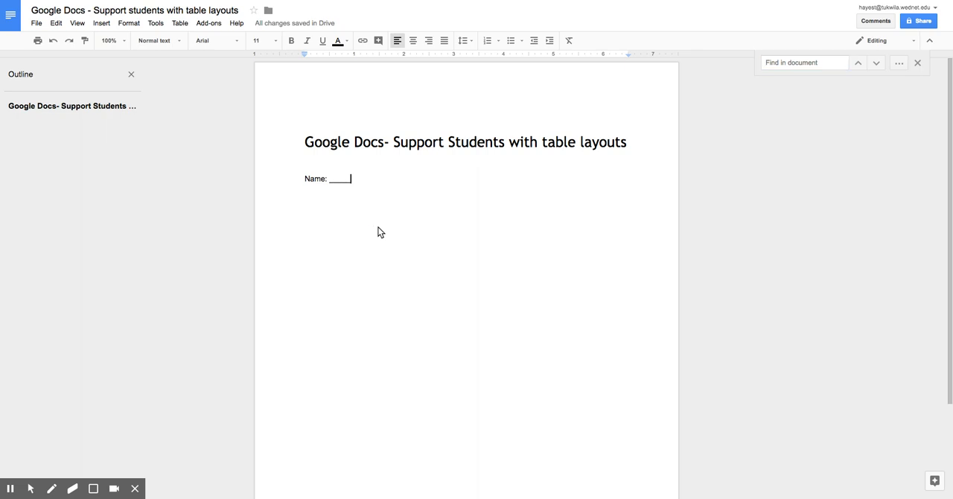
{"action": "left_click", "coordinate": [919, 63]}
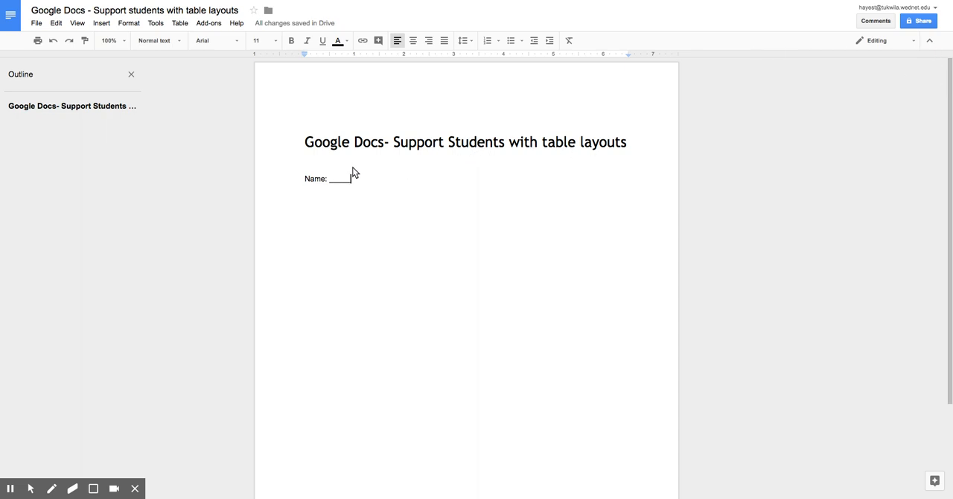
{"action": "key", "text": "alt+f"}
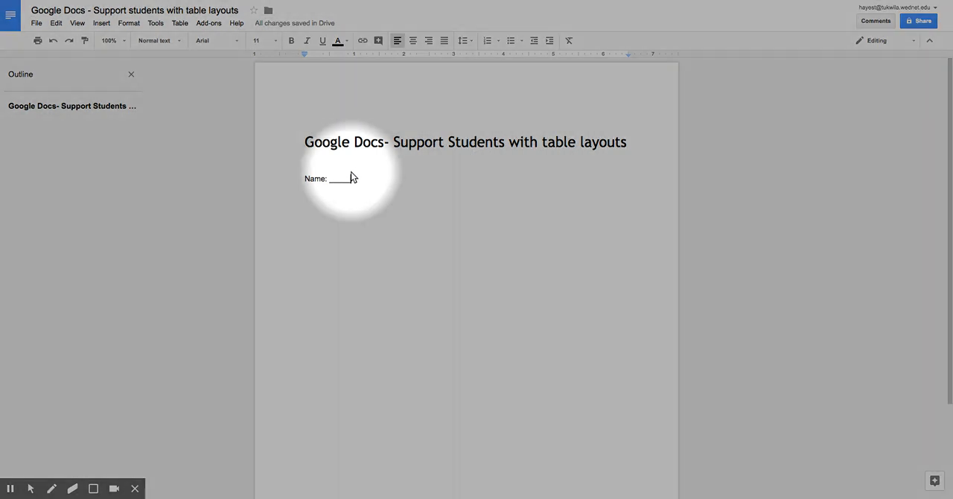
{"action": "key", "text": "alt+f"}
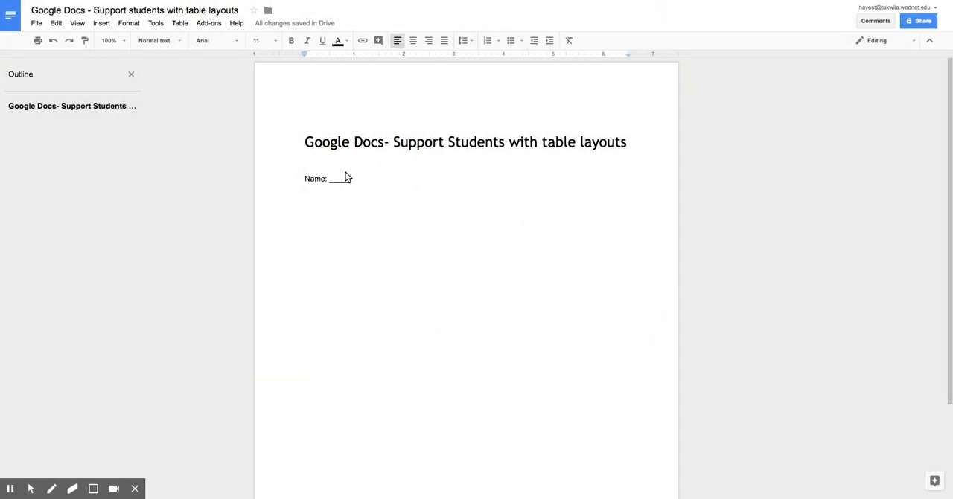
Try entering text on the underscore blank after "Name:" and clear the whole fill-in line
{"action": "left_click", "coordinate": [341, 184]}
{"action": "type", "text": "d"}
{"action": "double_click", "coordinate": [333, 184]}
{"action": "key", "text": "BackSpace"}
{"action": "key", "text": "BackSpace"}
{"action": "key", "text": "BackSpace"}
{"action": "key", "text": "BackSpace"}
{"action": "key", "text": "BackSpace"}
{"action": "key", "text": "BackSpace"}
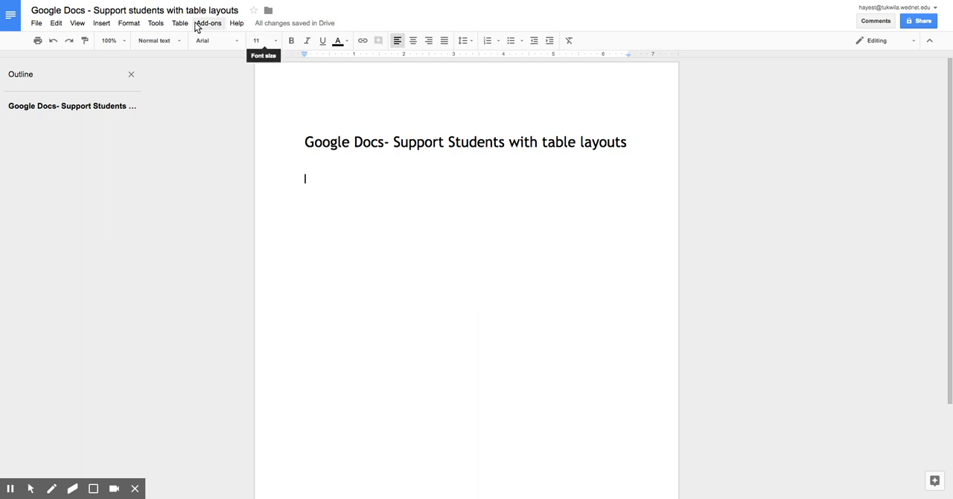
Insert a 2 x 2 table below the title
{"action": "key", "text": "alt+f"}
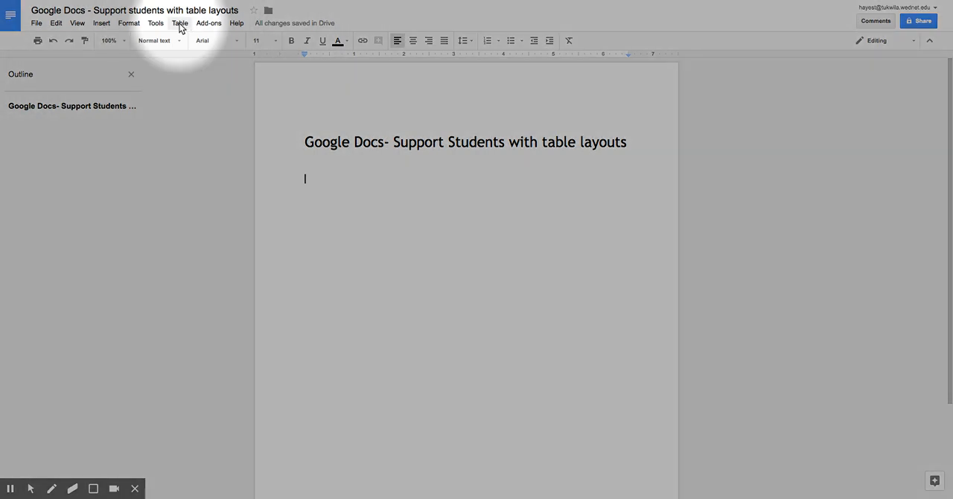
{"action": "key", "text": "alt+f"}
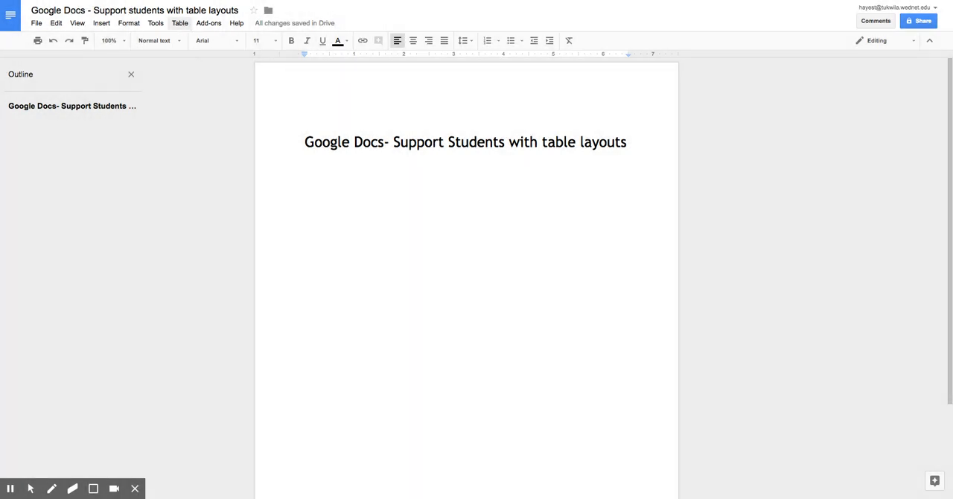
{"action": "left_click", "coordinate": [180, 25]}
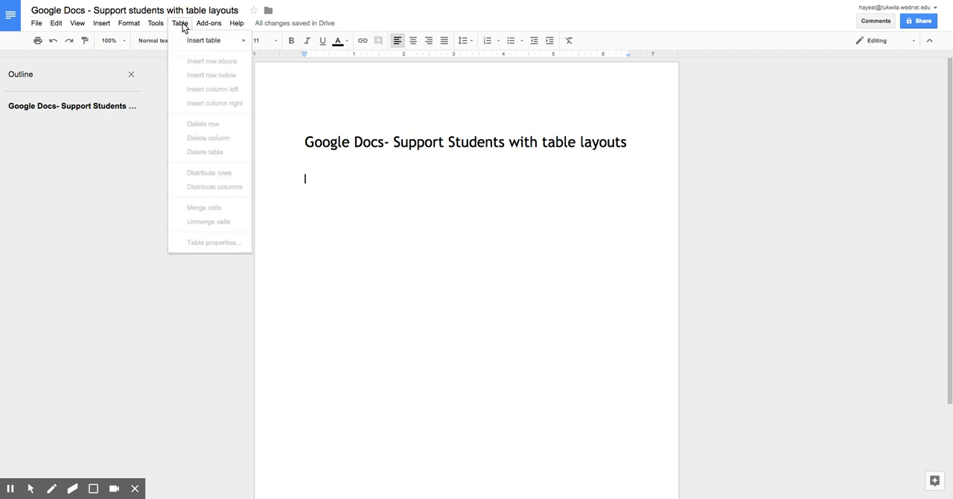
{"action": "mouse_move", "coordinate": [206, 42]}
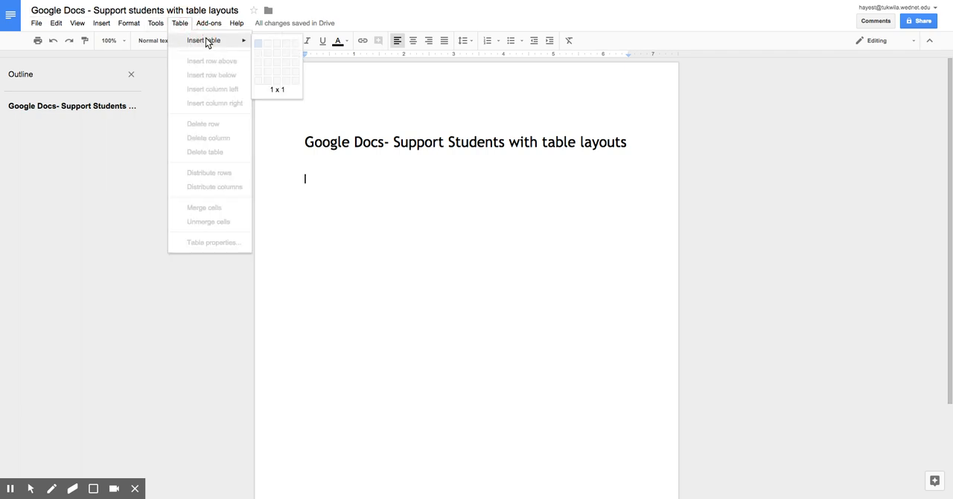
{"action": "left_click", "coordinate": [268, 57]}
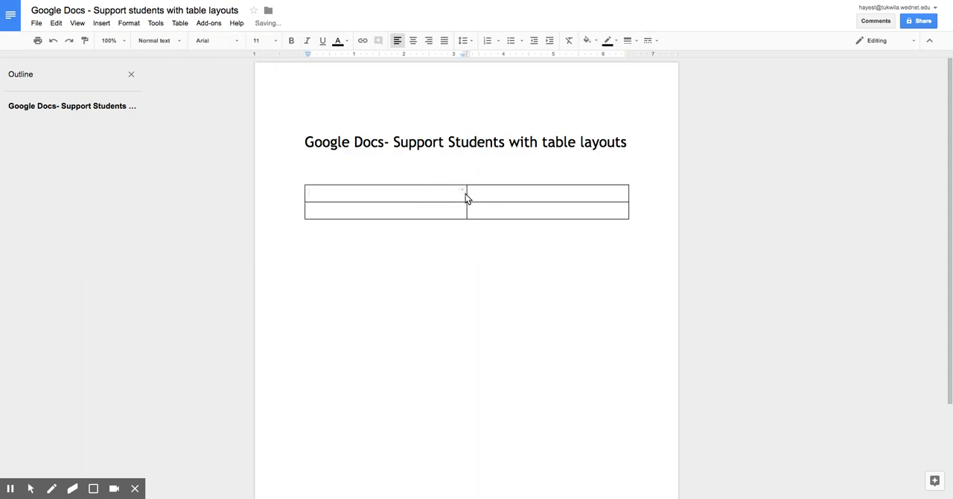
Narrow the table's first column by moving the divider between the two columns
{"action": "key", "text": "alt+f"}
{"action": "left_click", "coordinate": [467, 194]}
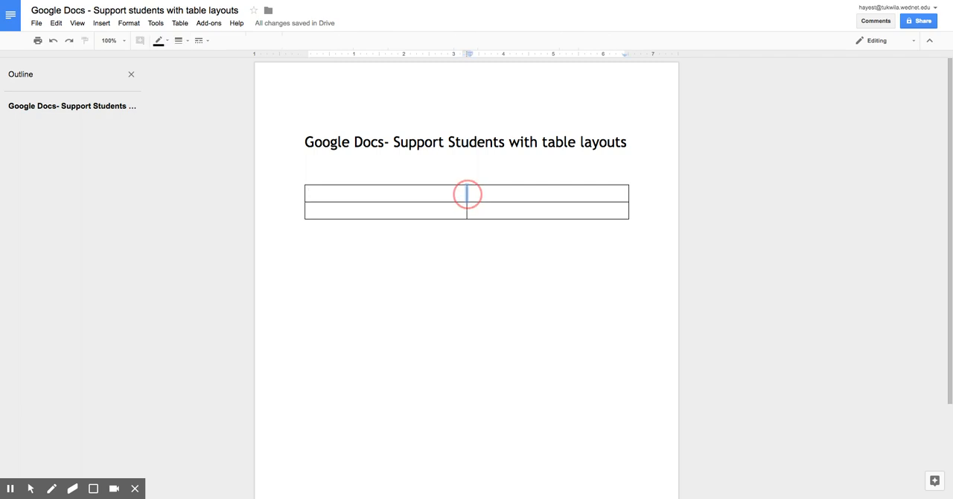
{"action": "left_click", "coordinate": [466, 245]}
{"action": "left_click", "coordinate": [465, 197]}
{"action": "left_click_drag", "start_coordinate": [465, 199], "coordinate": [371, 198]}
Label the first column's cells "Name" and "Date" and narrow that column further to fit the labels
{"action": "left_click", "coordinate": [340, 198]}
{"action": "type", "text": "Name"}
{"action": "key", "text": "Tab"}
{"action": "key", "text": "Tab"}
{"action": "type", "text": "Date"}
{"action": "left_click_drag", "start_coordinate": [366, 198], "coordinate": [349, 198]}
{"action": "left_click", "coordinate": [372, 257]}
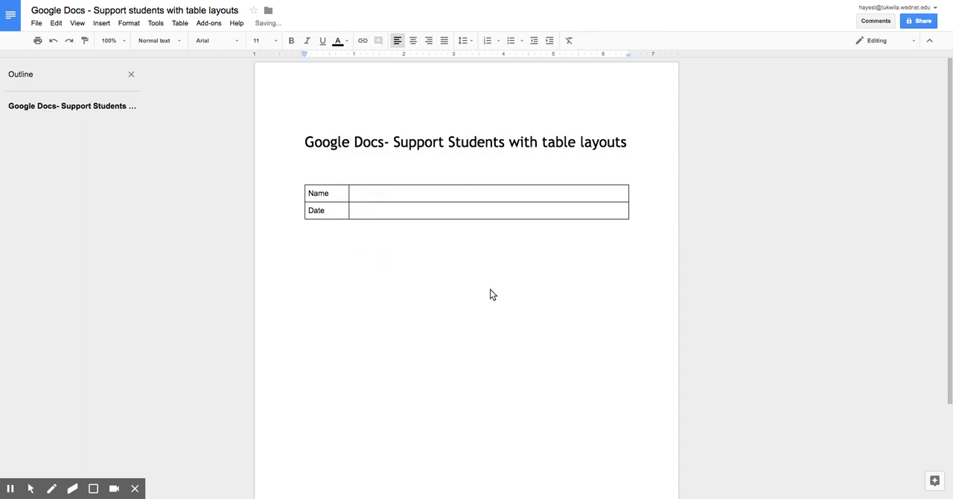
Add two blank lines below the Name and Date table
{"action": "key", "text": "alt+f"}
{"action": "key", "text": "Return"}
{"action": "key", "text": "Return"}
Insert a one-row, two-column table below the blank lines with the headings "Question?" and "Response"
{"action": "left_click", "coordinate": [183, 28]}
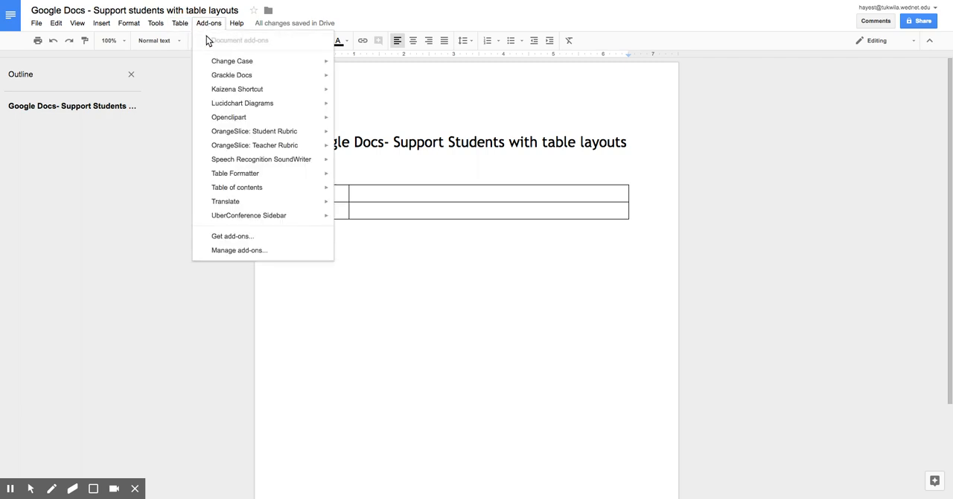
{"action": "mouse_move", "coordinate": [188, 45]}
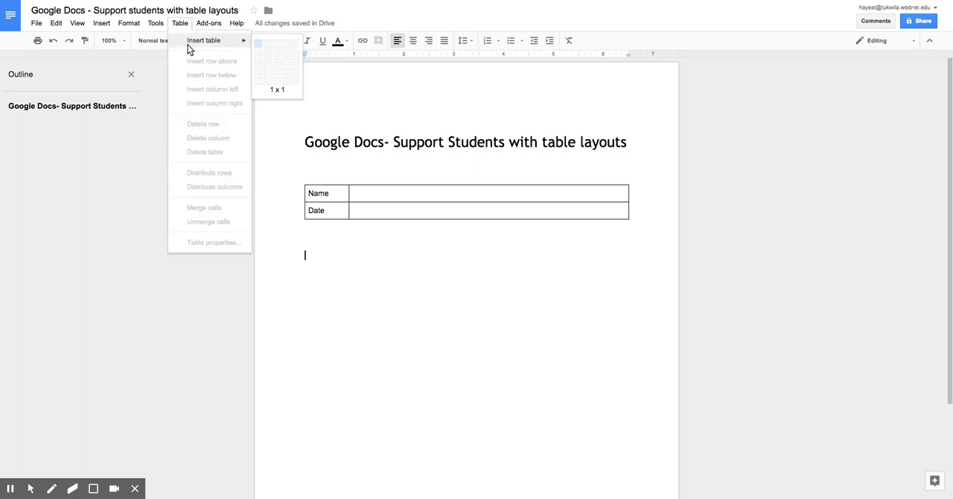
{"action": "left_click", "coordinate": [267, 49]}
{"action": "type", "text": "Question?"}
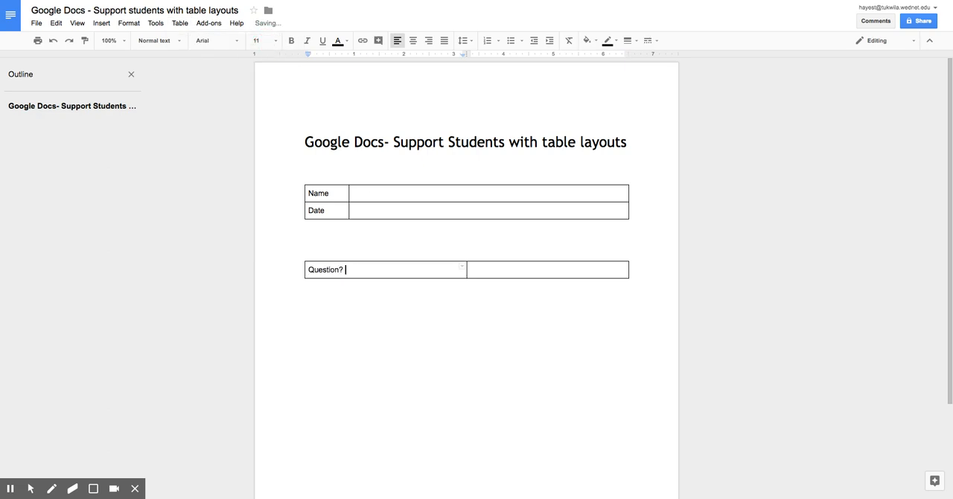
{"action": "key", "text": "Tab"}
{"action": "type", "text": "Resp"}
{"action": "key", "text": "BackSpace"}
{"action": "type", "text": "ponse"}
{"action": "key", "text": "Return"}
{"action": "key", "text": "BackSpace"}
Add a second row to the question table with "Why is the sky blue?" in bold in its first cell
{"action": "key", "text": "Tab"}
{"action": "type", "text": "W"}
{"action": "key", "text": "BackSpace"}
{"action": "key", "text": "ctrl+b"}
{"action": "type", "text": "Why i"}
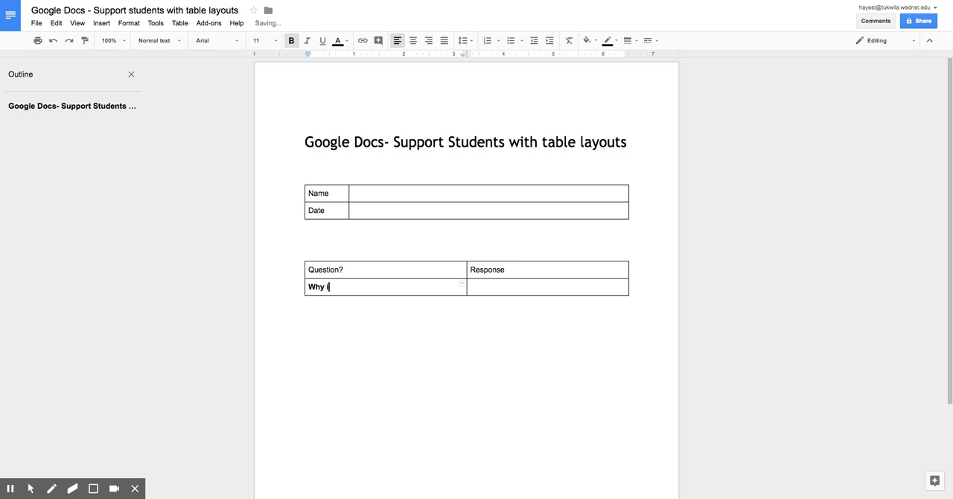
{"action": "type", "text": "s the sky blue?"}
{"action": "key", "text": "Tab"}
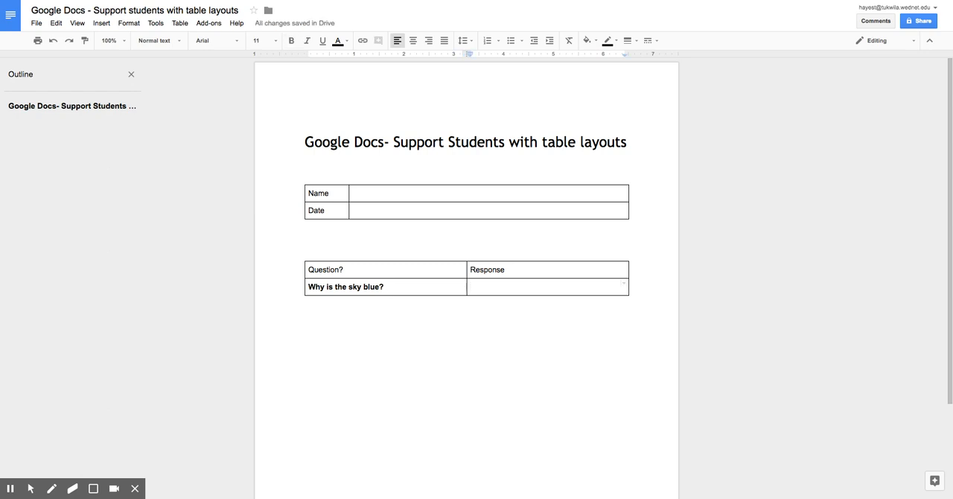
Narrow the question column so the response column is wider, and place the cursor below the table
{"action": "left_click_drag", "start_coordinate": [467, 269], "coordinate": [413, 269]}
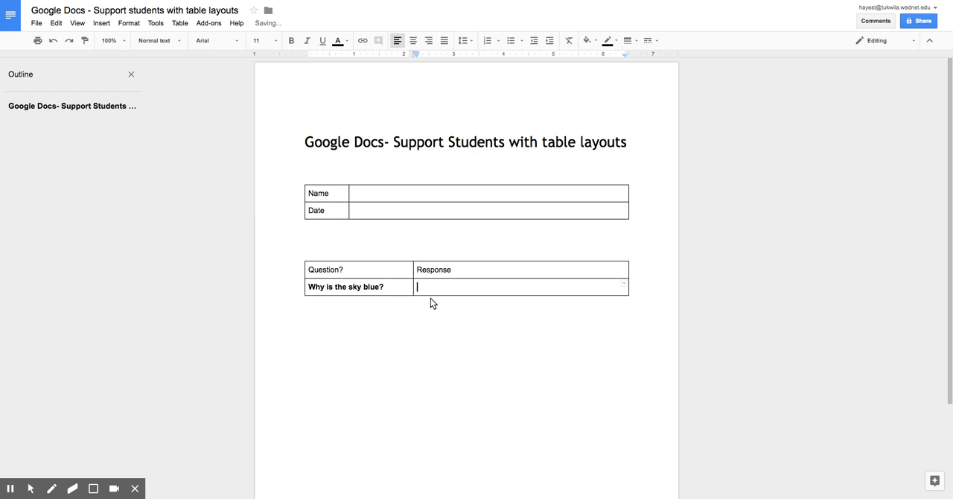
{"action": "key", "text": "alt+f"}
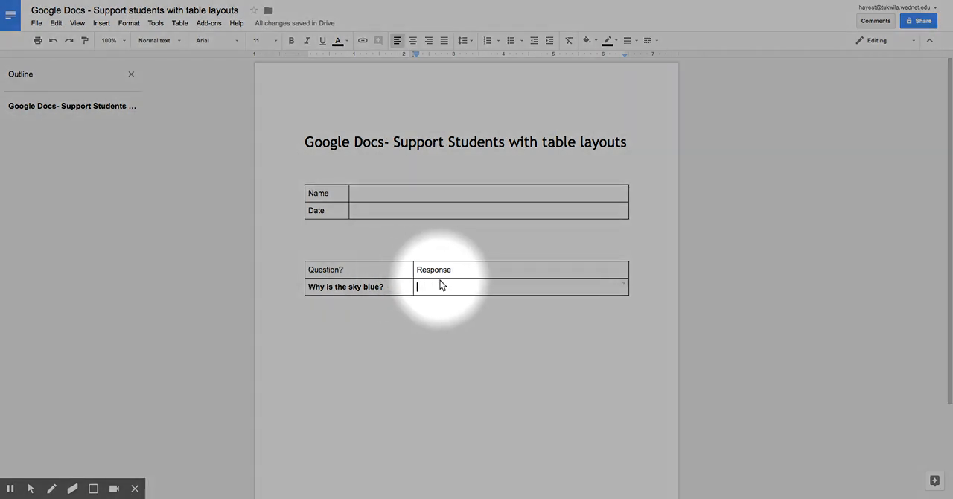
{"action": "left_click", "coordinate": [430, 319]}
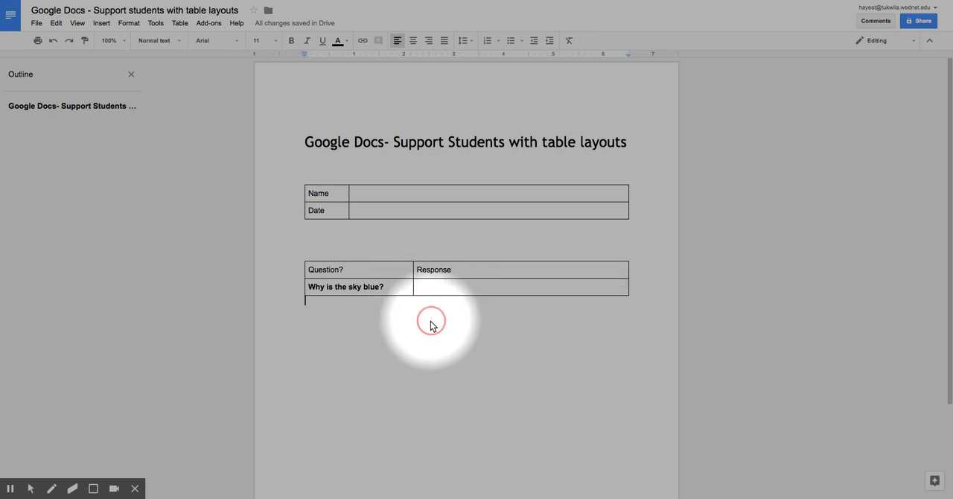
{"action": "key", "text": "alt+f"}
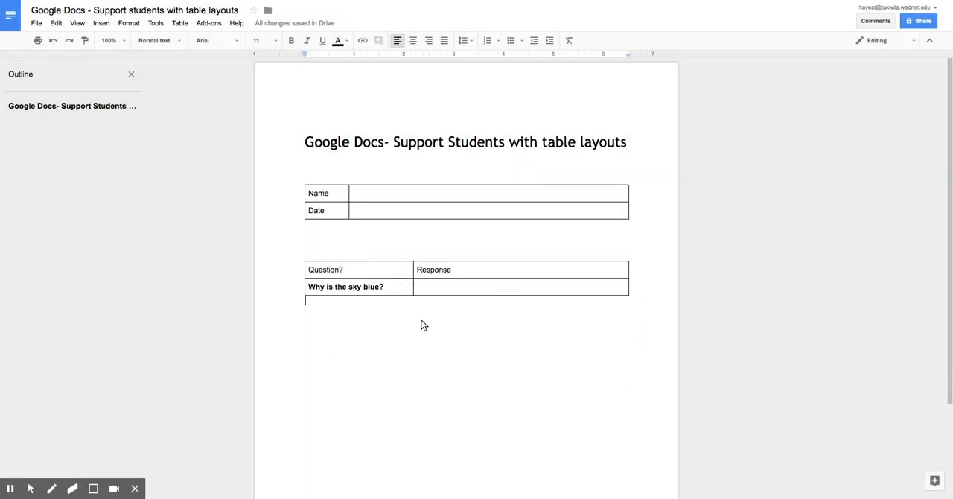
Undo the column resizing, the entered text and the insertion of the Question and Response table
{"action": "key", "text": "ctrl+z"}
{"action": "key", "text": "ctrl+z"}
{"action": "key", "text": "ctrl+z"}
{"action": "key", "text": "ctrl+z"}
{"action": "key", "text": "ctrl+z"}
{"action": "key", "text": "ctrl+z"}
{"action": "key", "text": "ctrl+z"}
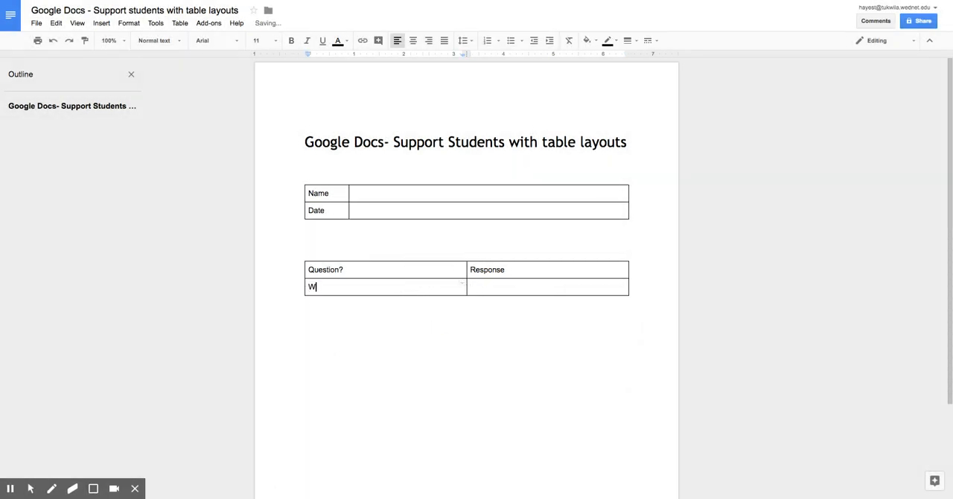
{"action": "key", "text": "ctrl+z"}
{"action": "key", "text": "ctrl+z"}
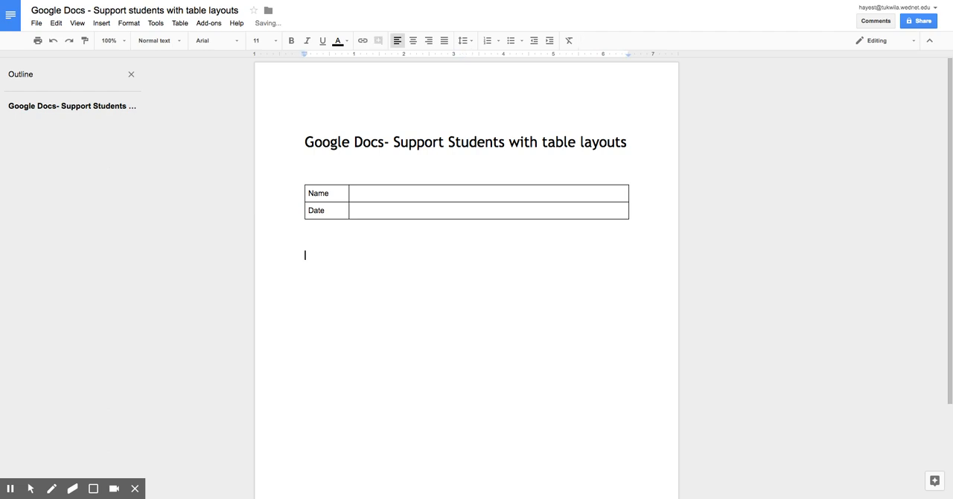
Insert a table with one column and two rows below the Name and Date table
{"action": "left_click", "coordinate": [179, 24]}
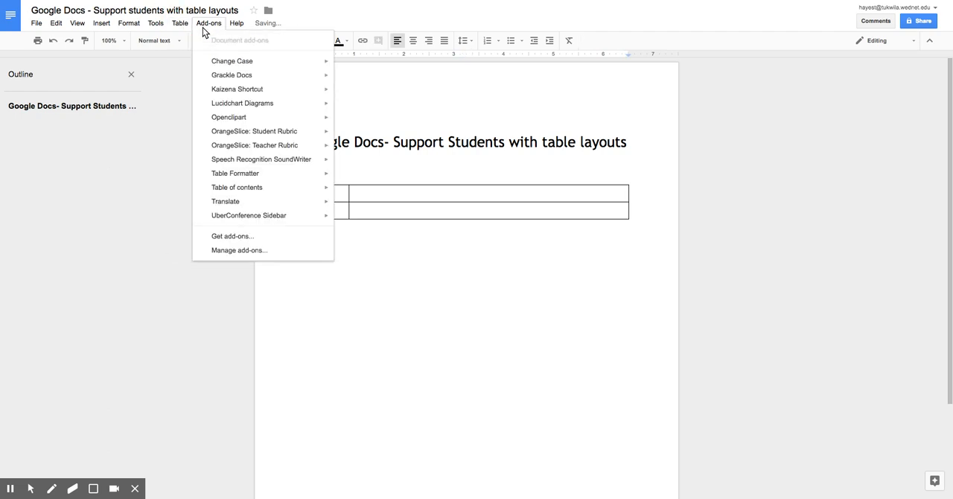
{"action": "mouse_move", "coordinate": [184, 43]}
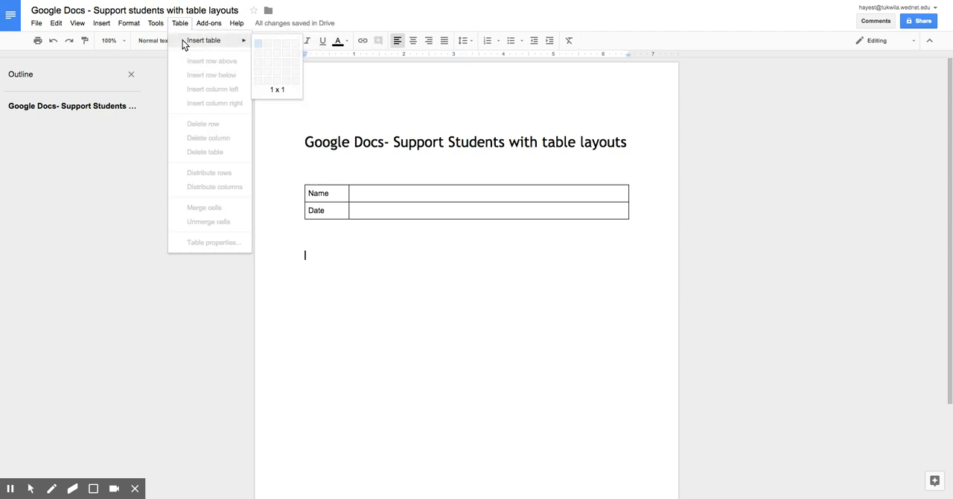
{"action": "left_click", "coordinate": [259, 57]}
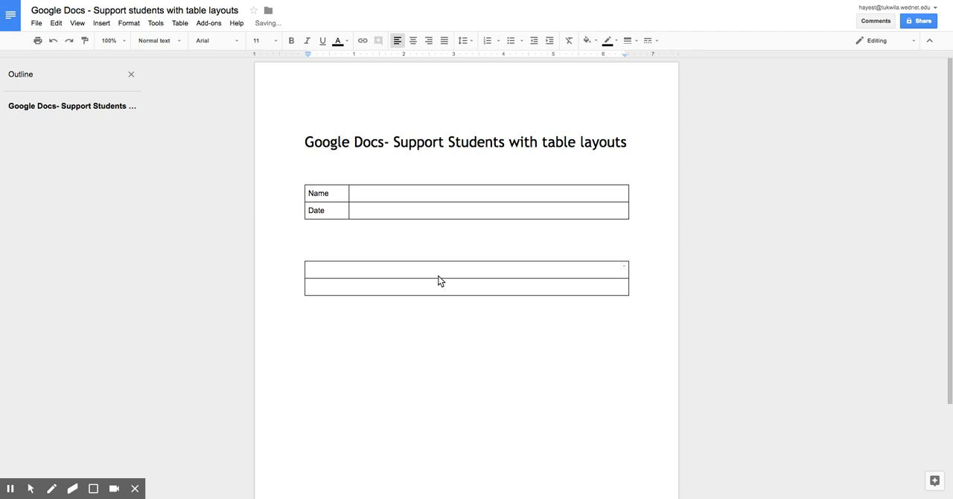
Enter "Why is the sky blue?" in bold in the first row of the one-column table
{"action": "key", "text": "ctrl+b"}
{"action": "type", "text": "Why is the sky Blue"}
{"action": "key", "text": "BackSpace"}
{"action": "key", "text": "BackSpace"}
{"action": "key", "text": "BackSpace"}
{"action": "key", "text": "BackSpace"}
{"action": "type", "text": "blue?"}
Add the placeholder "(type here)" in regular weight, followed by an empty line, in the row below the question
{"action": "left_click", "coordinate": [316, 286]}
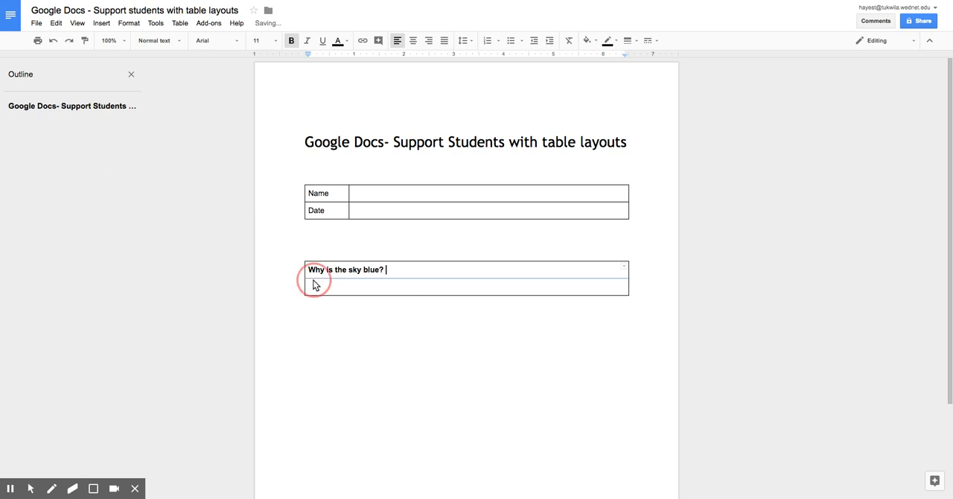
{"action": "type", "text": "("}
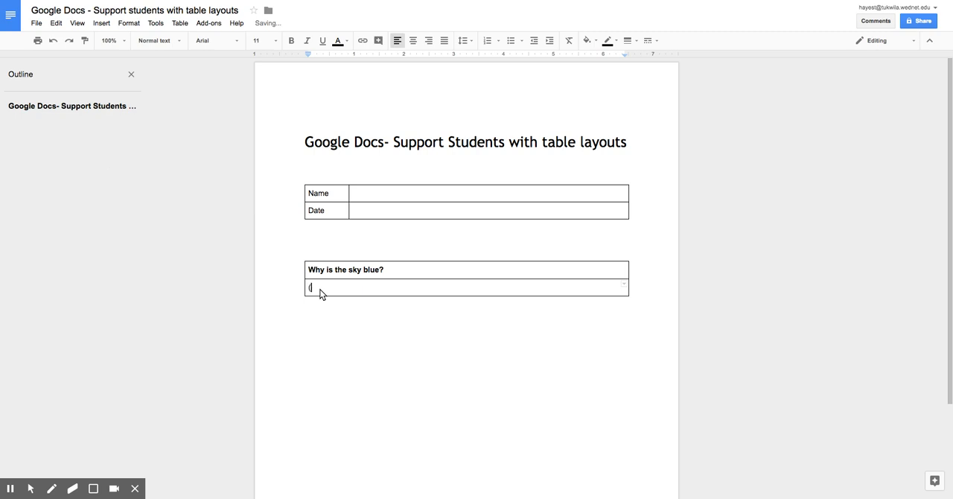
{"action": "type", "text": "type here)"}
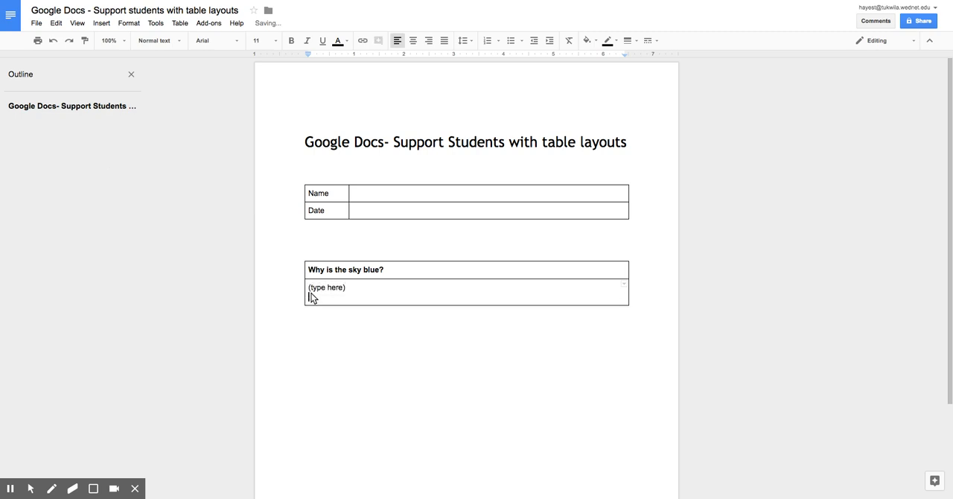
Delete the "(type here)" placeholder from the response cell and undo the deletion
{"action": "left_click_drag", "start_coordinate": [374, 284], "coordinate": [289, 283]}
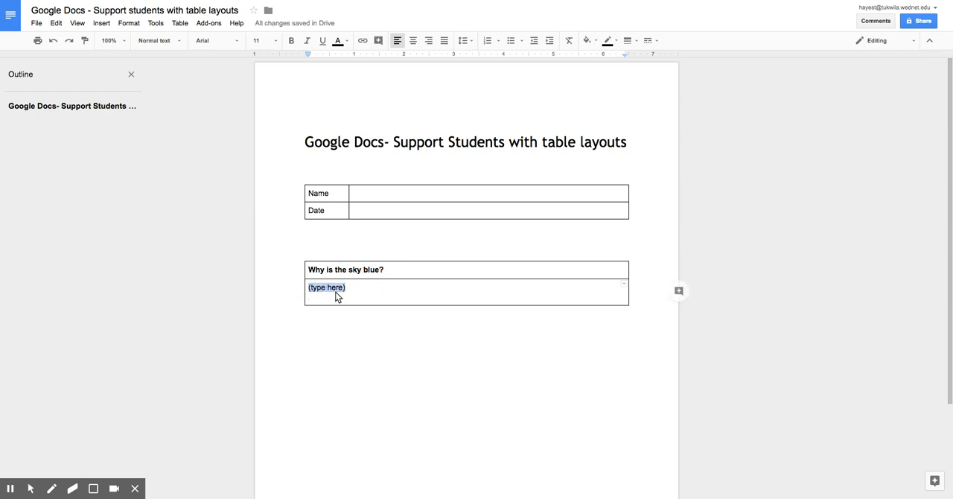
{"action": "key", "text": "BackSpace"}
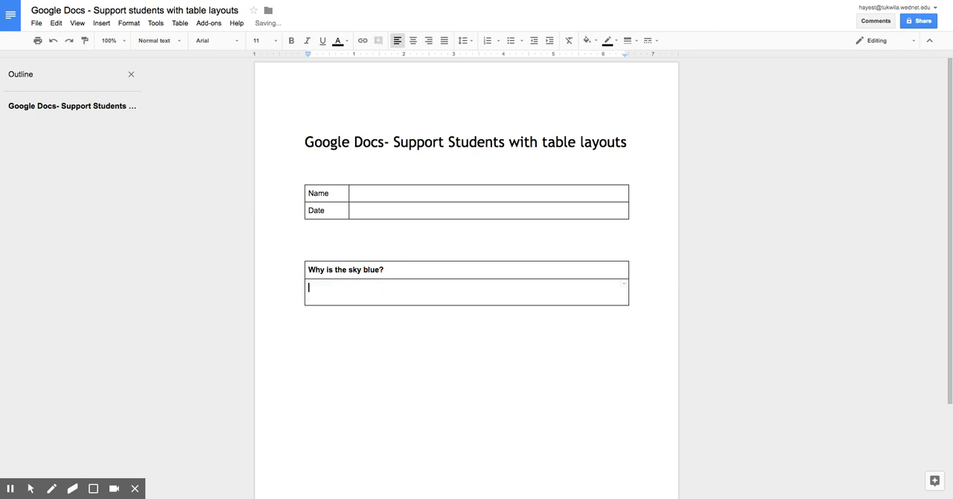
{"action": "key", "text": "ctrl+z"}
{"action": "left_click_drag", "start_coordinate": [398, 283], "coordinate": [227, 253]}
{"action": "left_click", "coordinate": [354, 348]}
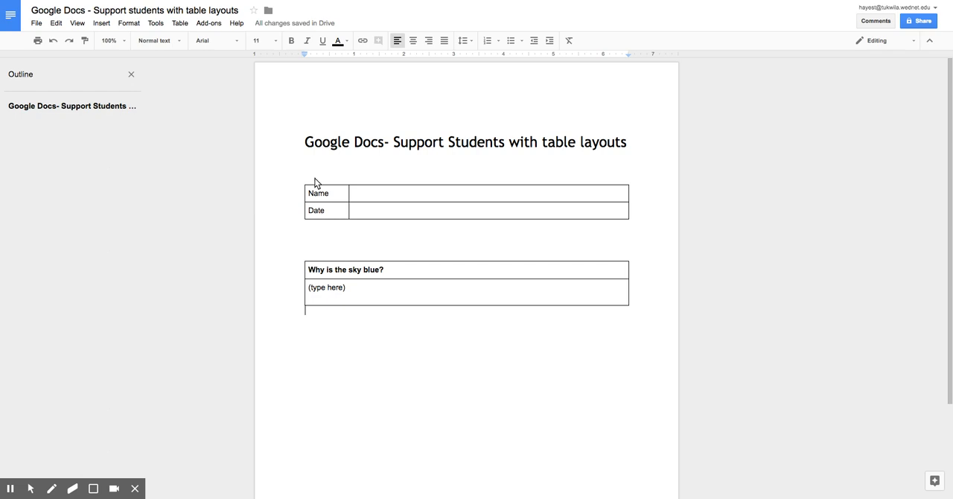
{"action": "left_click_drag", "start_coordinate": [336, 195], "coordinate": [311, 195]}
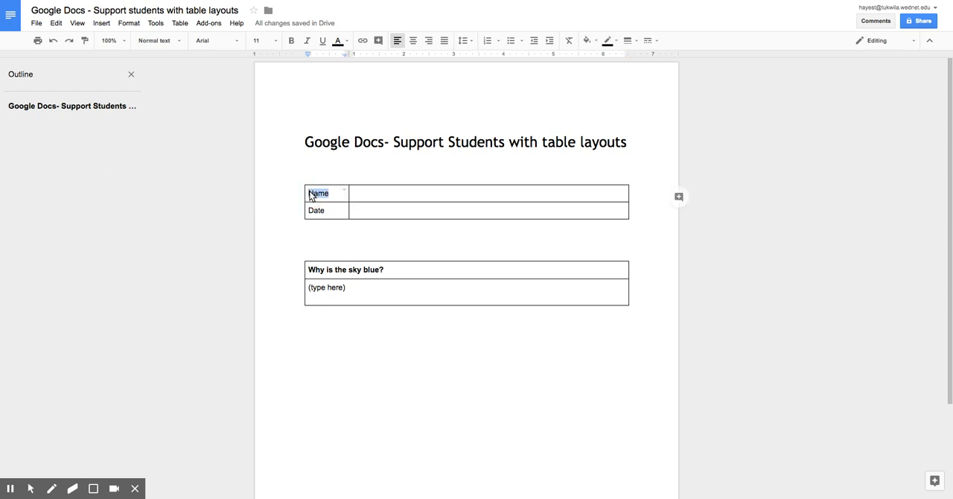
{"action": "key", "text": "super+f"}
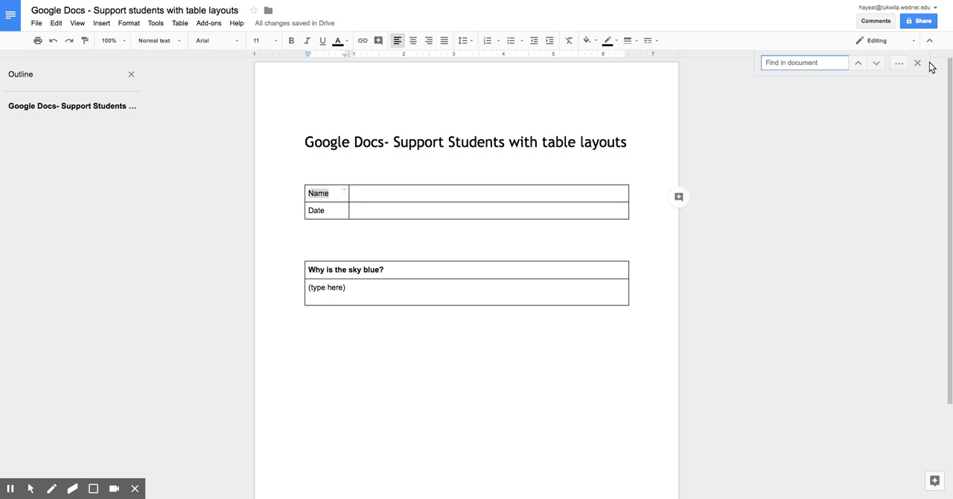
{"action": "left_click", "coordinate": [918, 63]}
{"action": "left_click", "coordinate": [390, 299]}
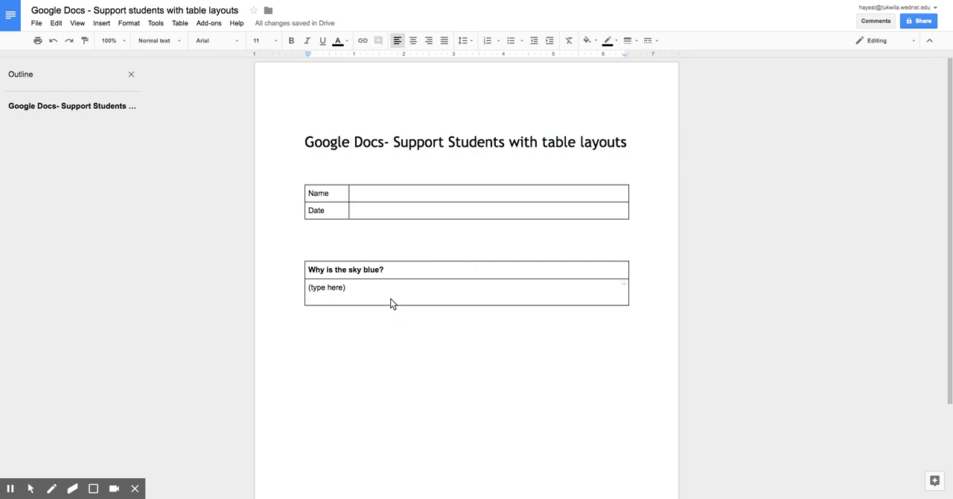
{"action": "key", "text": "alt+f"}
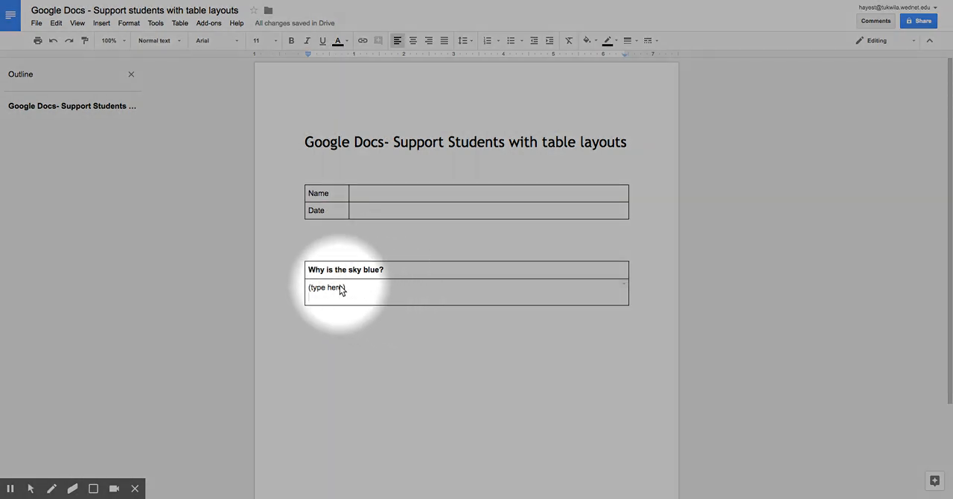
{"action": "key", "text": "alt+f"}
Place the cursor below the question table and open the size grid for inserting another table
{"action": "double_click", "coordinate": [354, 325]}
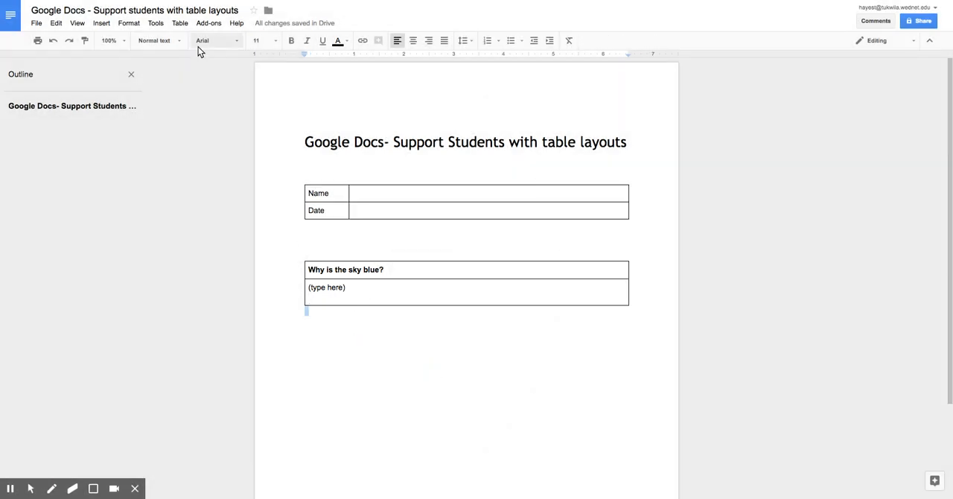
{"action": "key", "text": "alt+f"}
{"action": "key", "text": "alt+f"}
{"action": "left_click", "coordinate": [184, 27]}
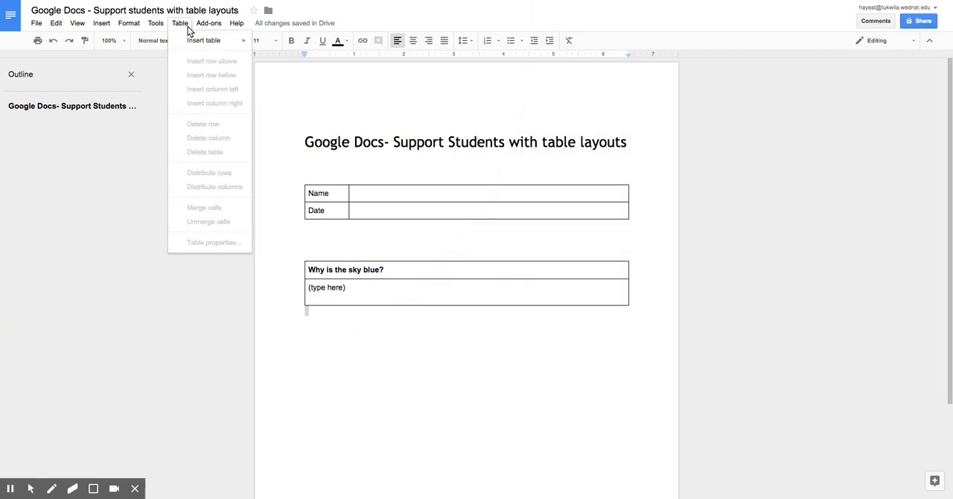
{"action": "mouse_move", "coordinate": [194, 43]}
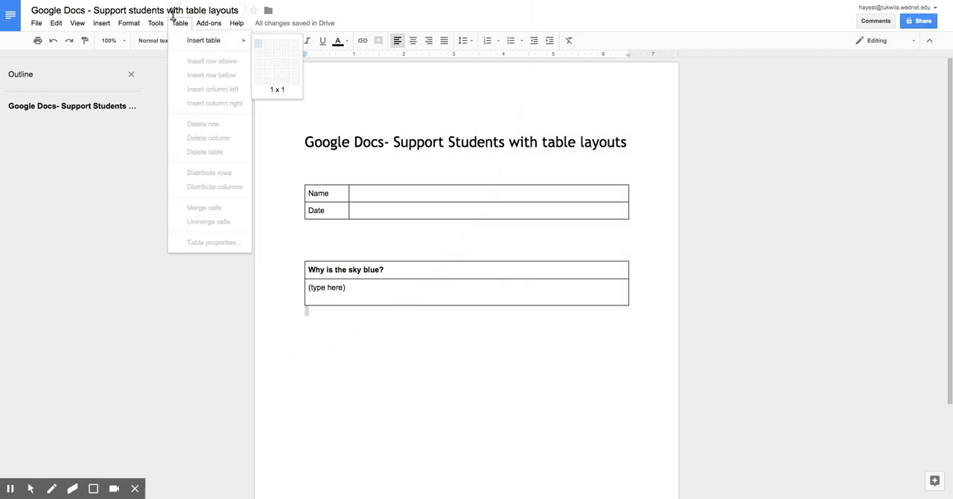